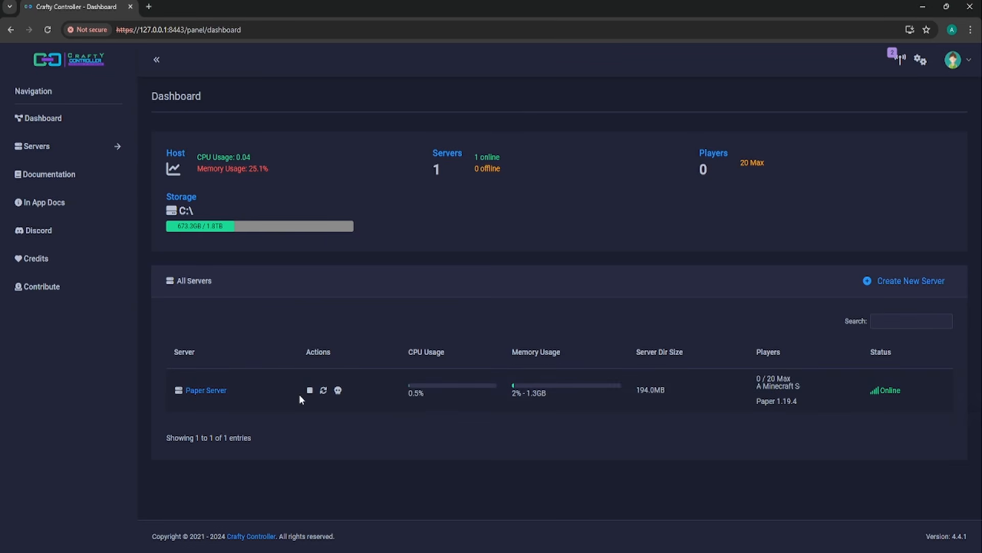
Open the Paper Server's configuration page and locate its Server Executable Update URL setting
{"action": "left_click", "coordinate": [209, 390]}
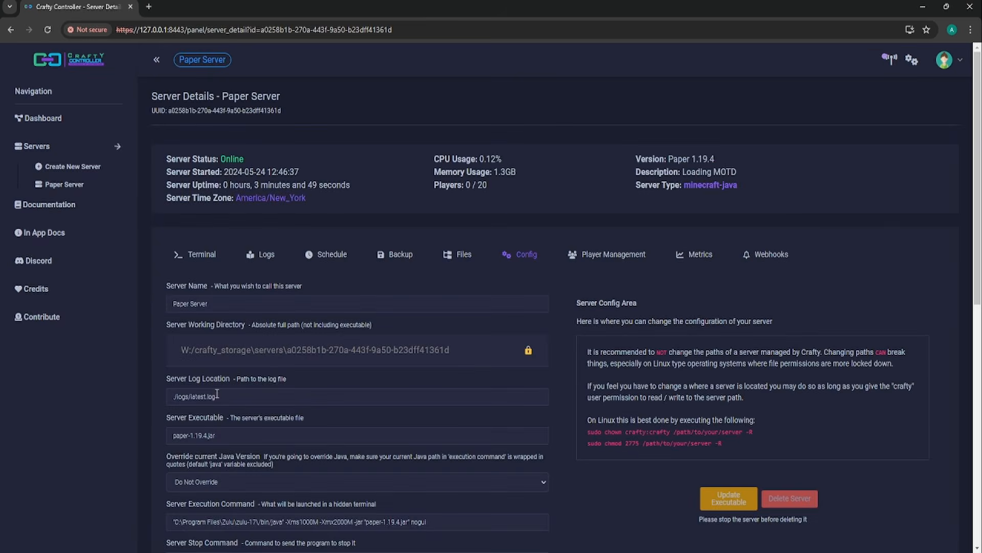
{"action": "scroll", "coordinate": [304, 264], "scroll_direction": "down", "scroll_amount": 3}
{"action": "scroll", "coordinate": [602, 385], "scroll_direction": "down", "scroll_amount": 4}
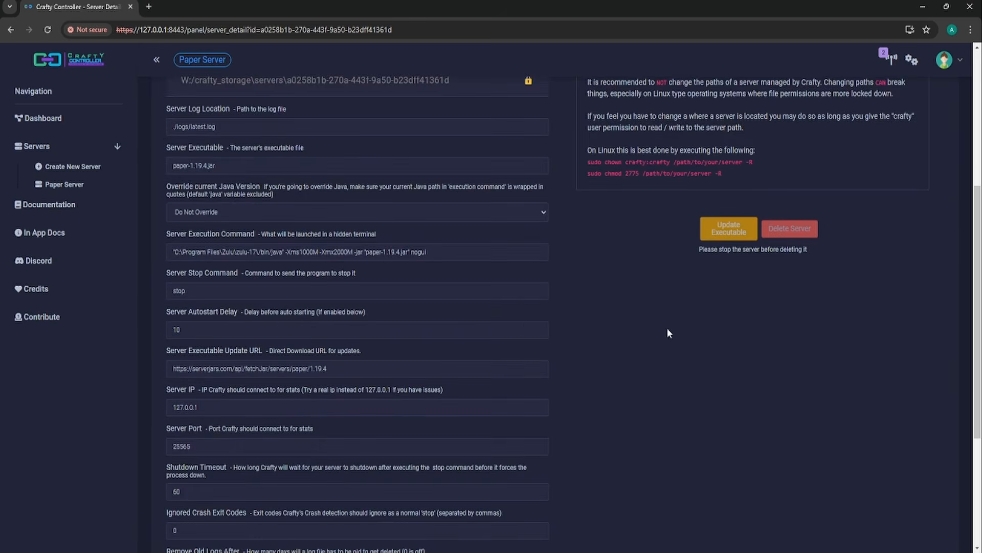
{"action": "scroll", "coordinate": [668, 326], "scroll_direction": "up", "scroll_amount": 6}
{"action": "scroll", "coordinate": [668, 326], "scroll_direction": "down", "scroll_amount": 5}
{"action": "triple_click", "coordinate": [362, 368]}
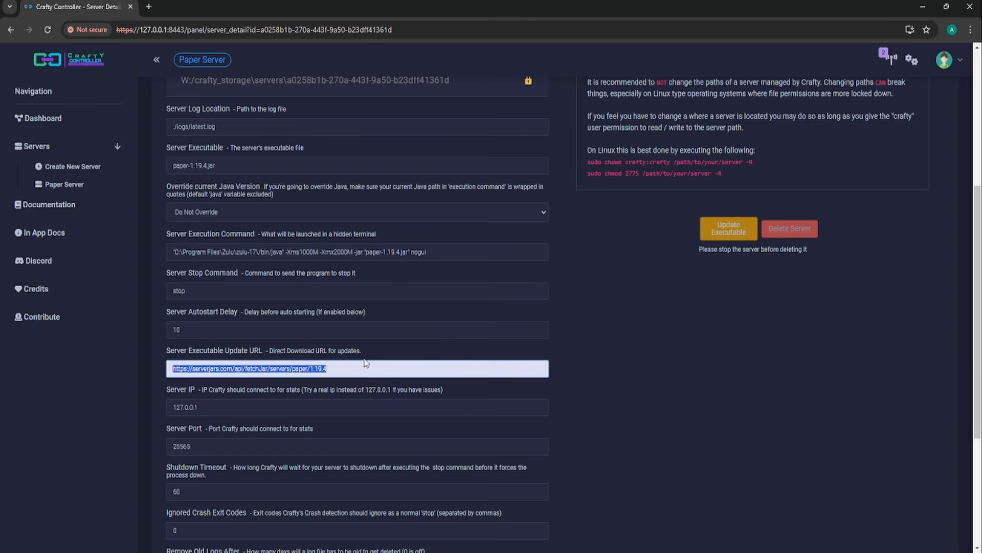
{"action": "left_click", "coordinate": [188, 368]}
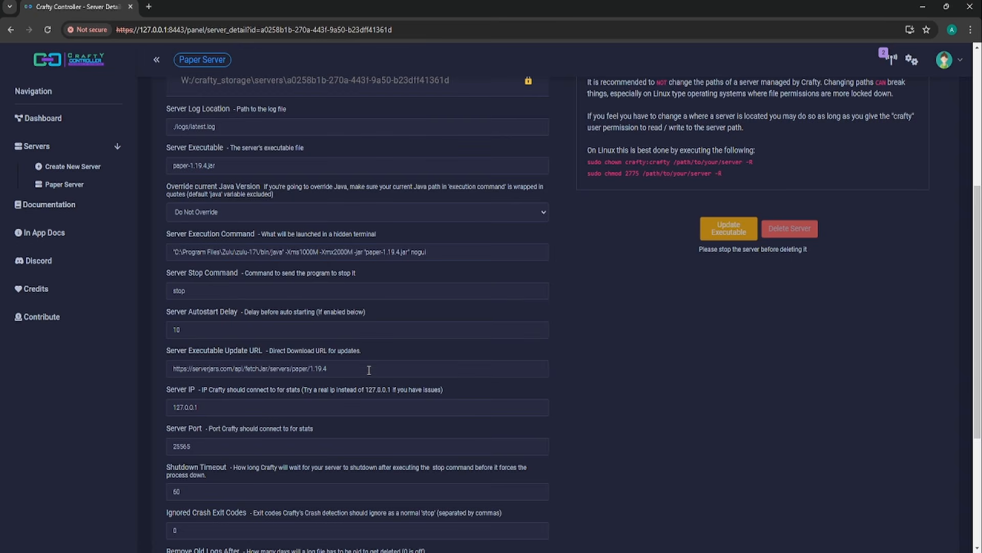
Open jars.arcadiatech.org/manifest.json in a new browser tab
{"action": "left_click", "coordinate": [149, 8]}
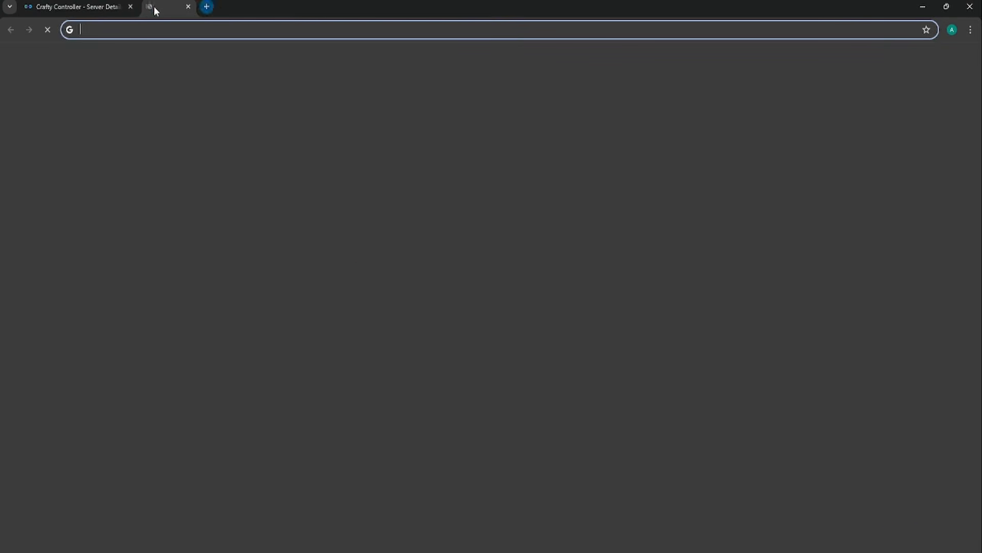
{"action": "type", "text": "jars"}
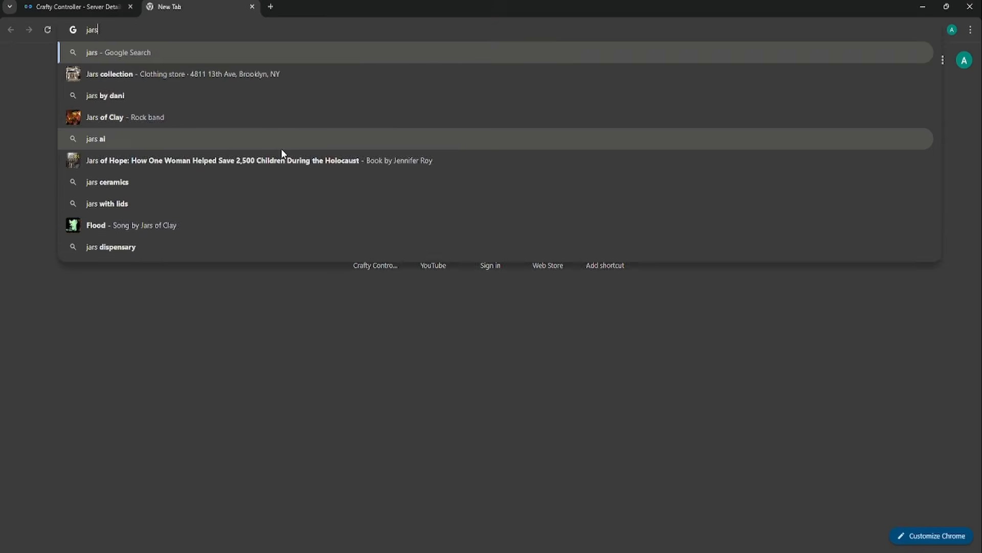
{"action": "type", "text": ".arcadia"}
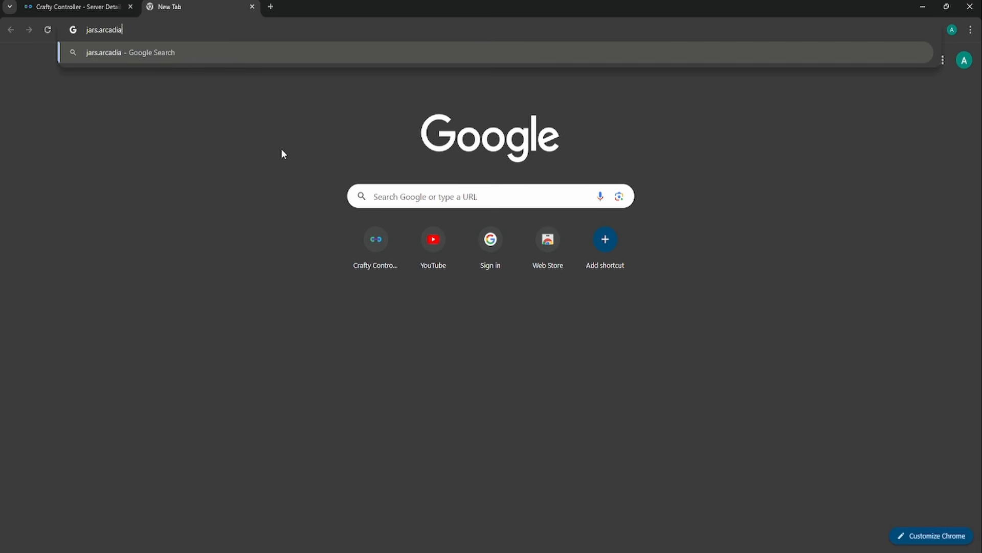
{"action": "type", "text": "tech.org/man"}
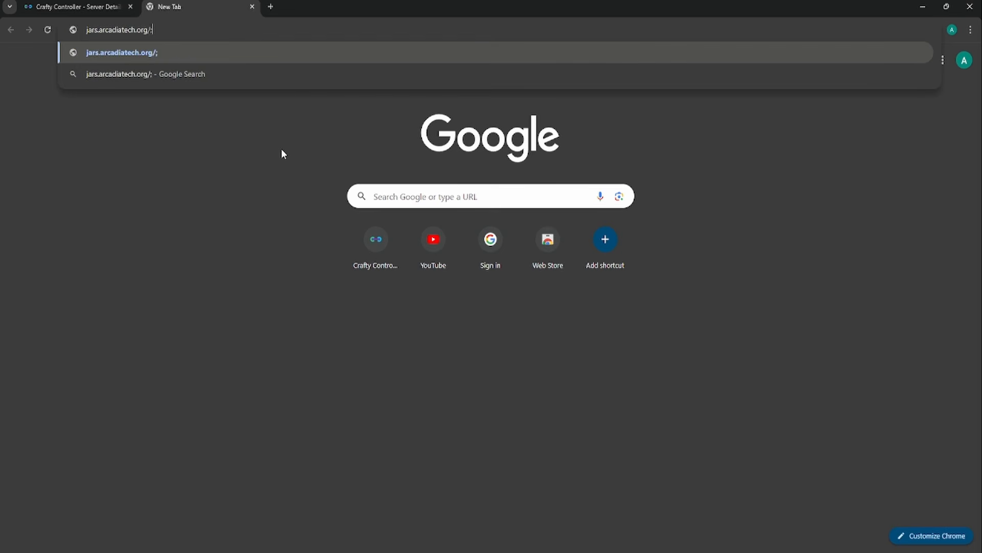
{"action": "type", "text": "if"}
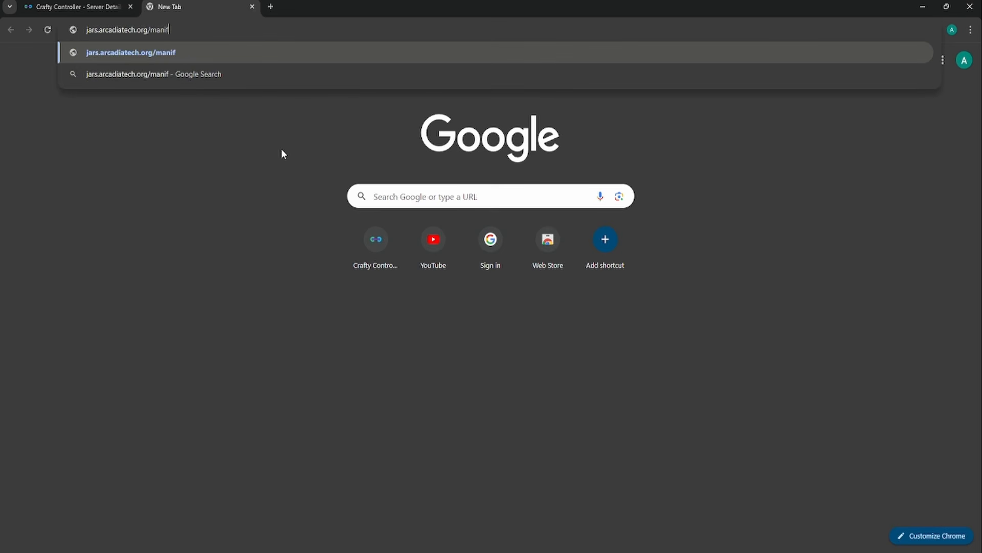
{"action": "type", "text": "est.json"}
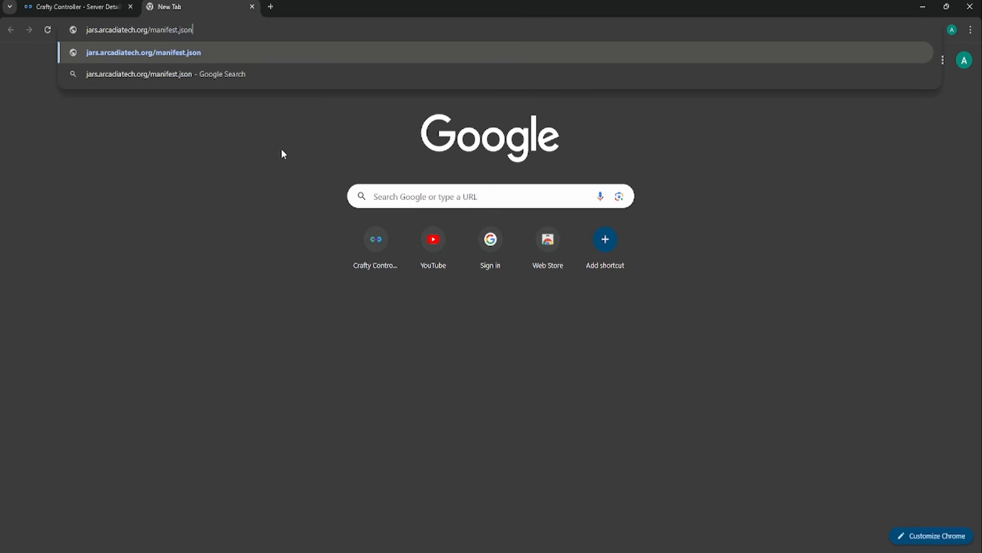
{"action": "key", "text": "Return"}
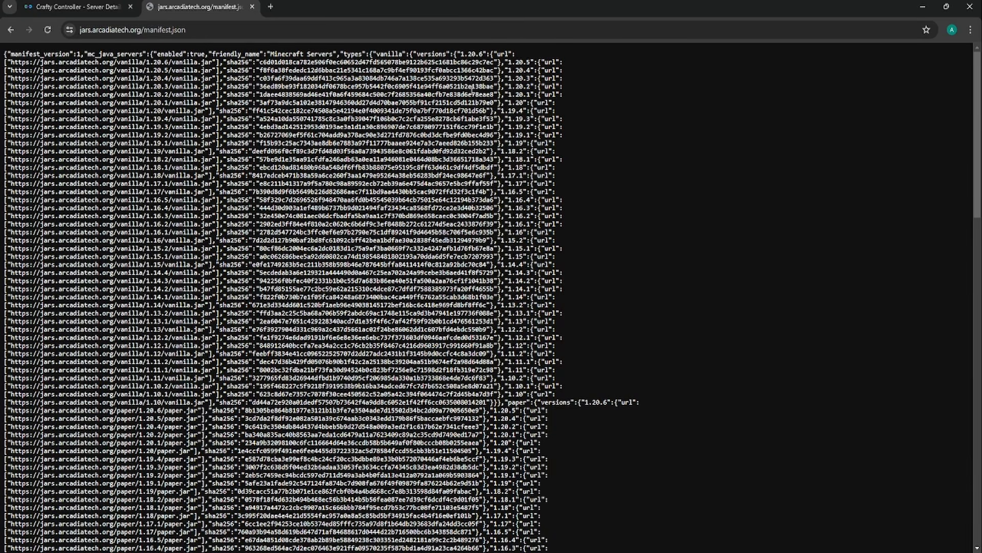
Find the "paper" section of the manifest and copy the download URL of the 1.20.6 paper.jar
{"action": "key", "text": "ctrl+f"}
{"action": "type", "text": "paper"}
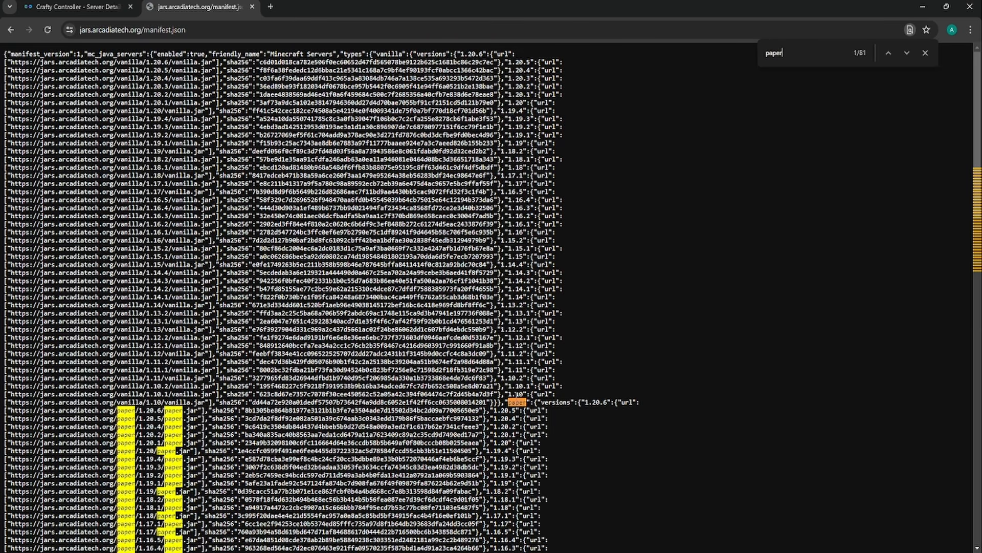
{"action": "scroll", "coordinate": [521, 405], "scroll_direction": "down", "scroll_amount": 2}
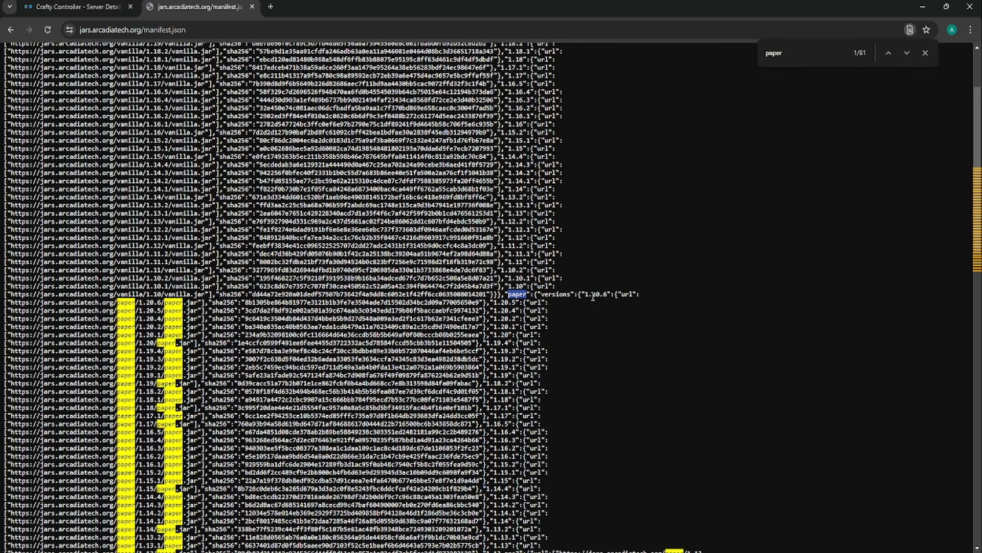
{"action": "left_click_drag", "start_coordinate": [584, 295], "coordinate": [608, 295]}
{"action": "left_click", "coordinate": [624, 296]}
{"action": "left_click_drag", "start_coordinate": [585, 295], "coordinate": [610, 295]}
{"action": "left_click_drag", "start_coordinate": [494, 302], "coordinate": [516, 303]}
{"action": "left_click_drag", "start_coordinate": [585, 295], "coordinate": [636, 296]}
{"action": "left_click", "coordinate": [10, 303]}
{"action": "left_click_drag", "start_coordinate": [10, 303], "coordinate": [199, 305]}
{"action": "key", "text": "ctrl+c"}
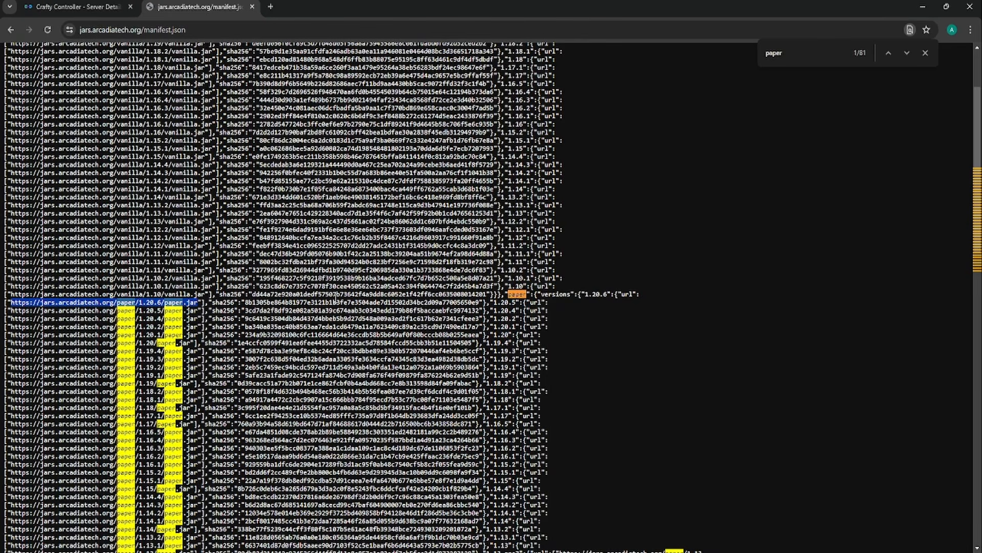
{"action": "left_click", "coordinate": [51, 9]}
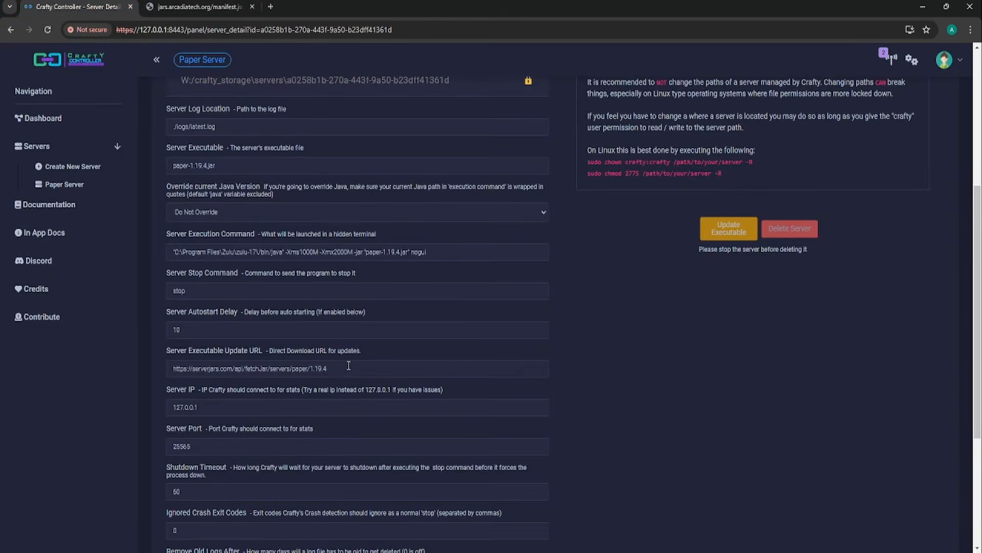
{"action": "left_click", "coordinate": [366, 367]}
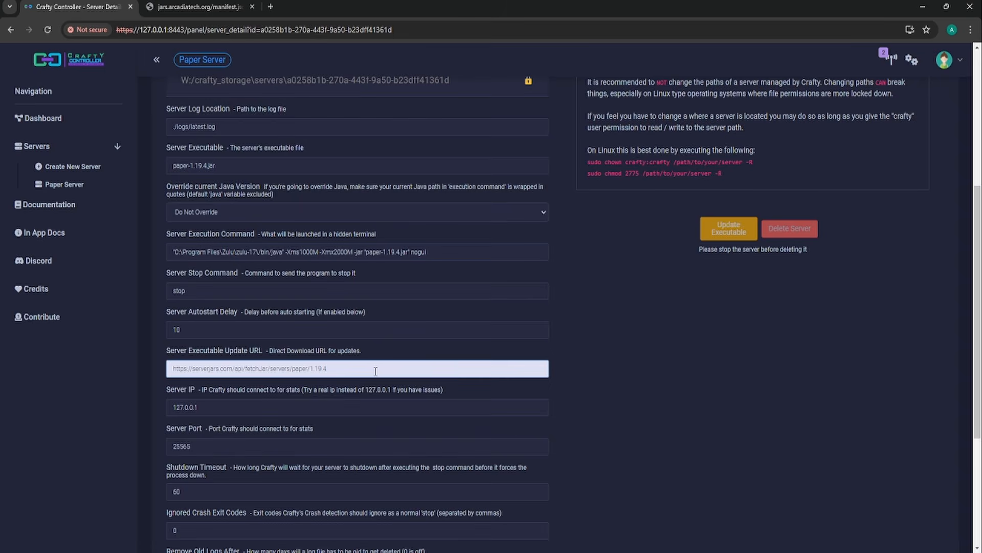
{"action": "left_click_drag", "start_coordinate": [326, 367], "coordinate": [154, 367]}
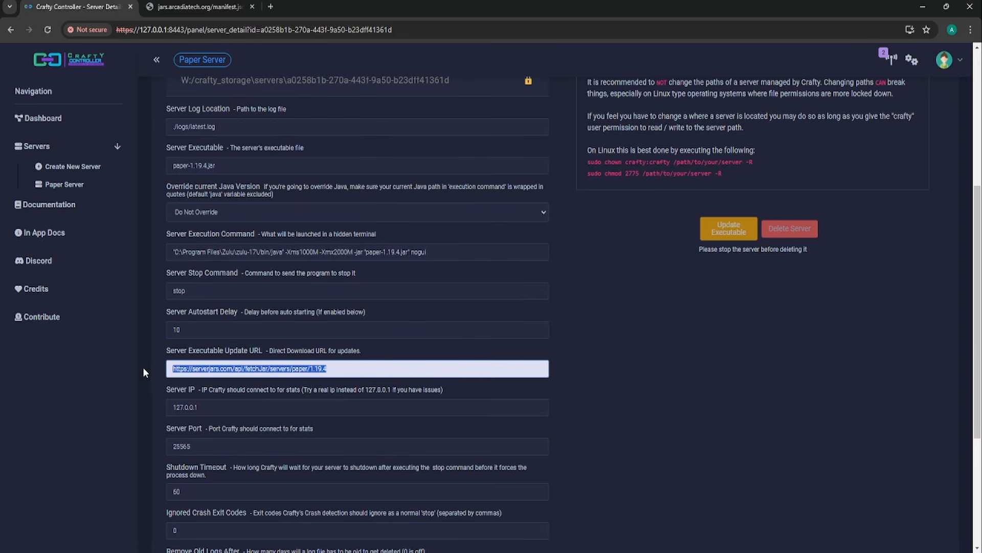
{"action": "key", "text": "ctrl+v"}
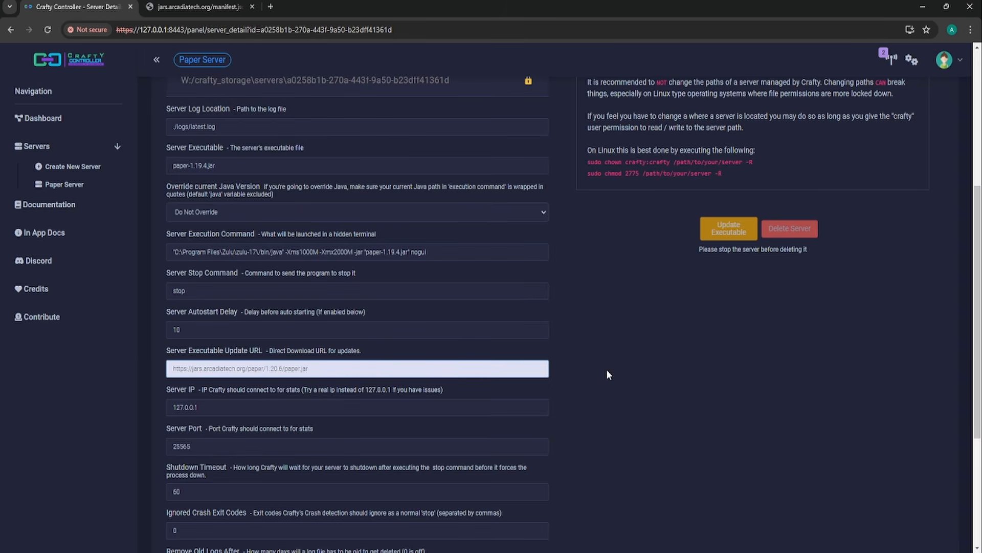
{"action": "left_click", "coordinate": [607, 375]}
{"action": "scroll", "coordinate": [615, 358], "scroll_direction": "down", "scroll_amount": 5}
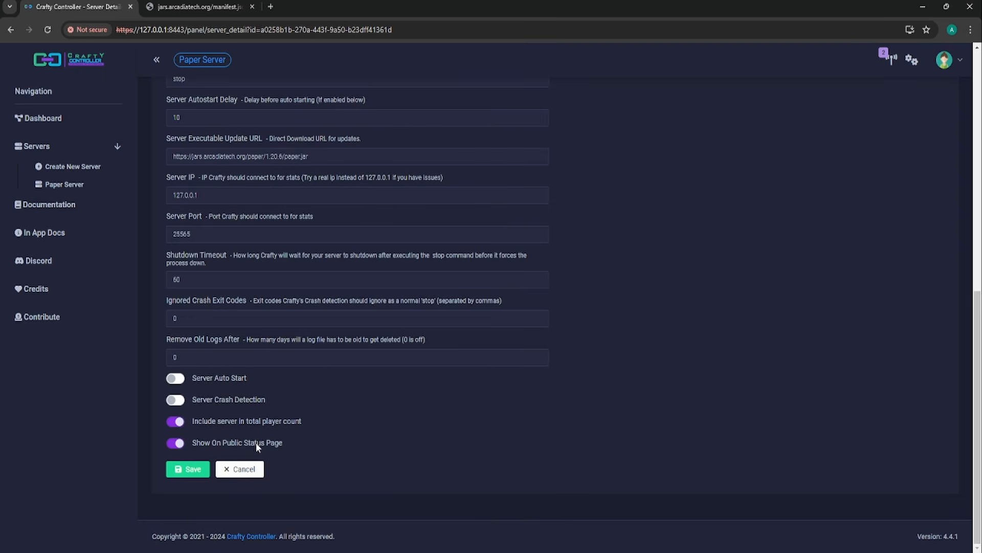
{"action": "left_click", "coordinate": [186, 469]}
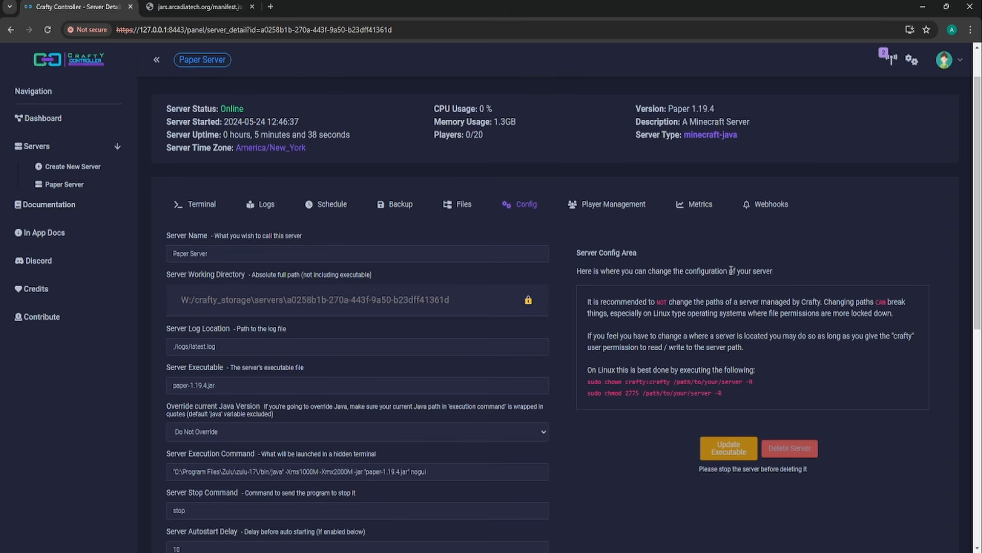
Update the Paper Server's executable and examine the startup output in its terminal
{"action": "left_click", "coordinate": [729, 449]}
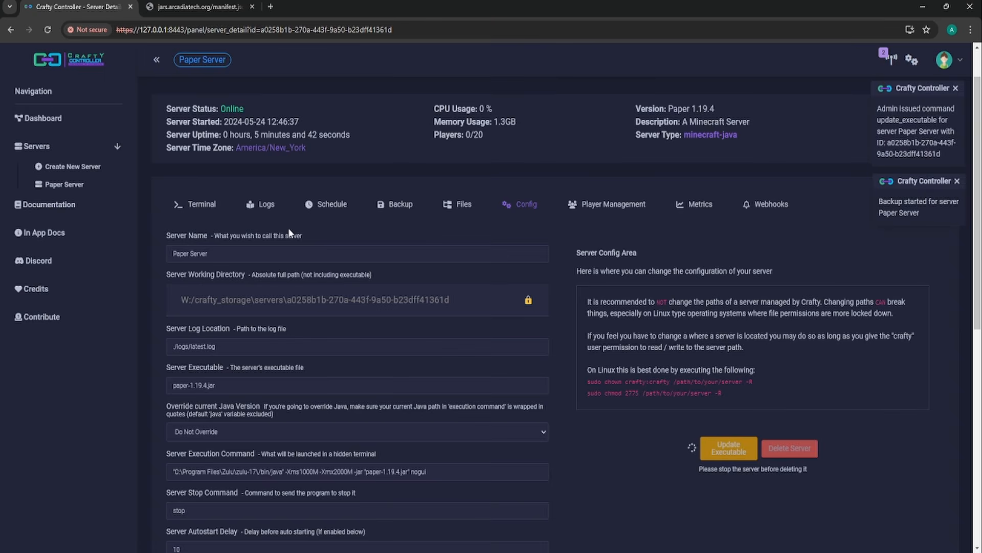
{"action": "left_click", "coordinate": [195, 210]}
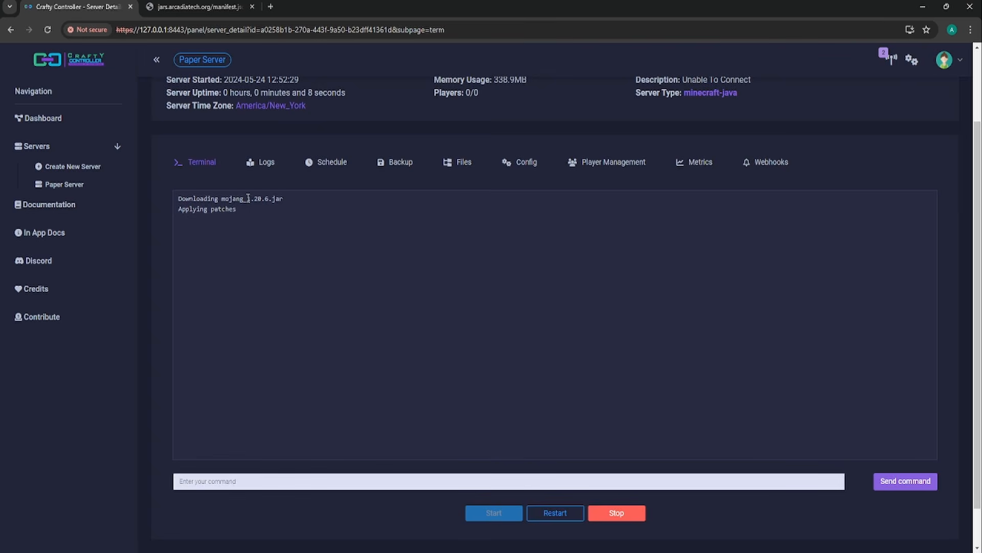
{"action": "left_click_drag", "start_coordinate": [221, 198], "coordinate": [284, 200]}
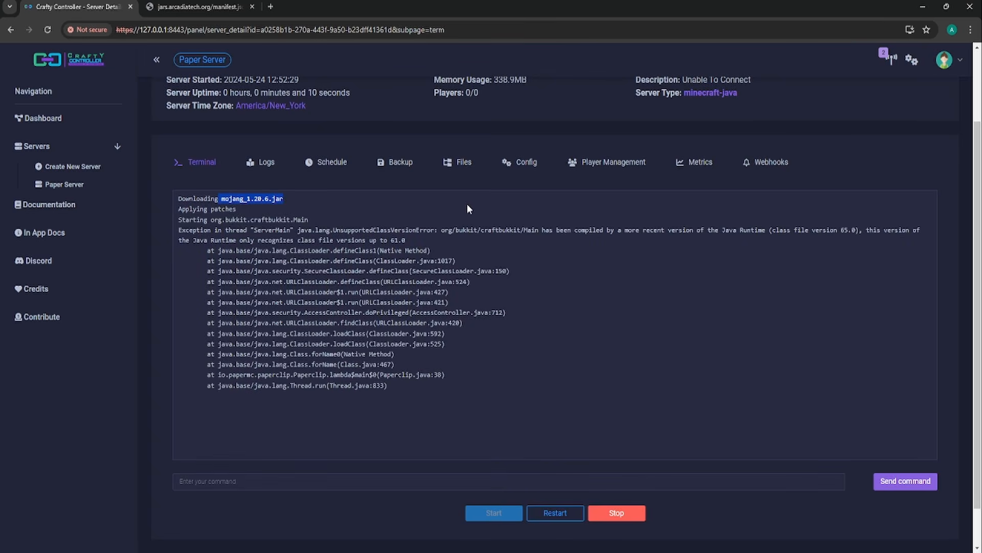
{"action": "left_click", "coordinate": [420, 218]}
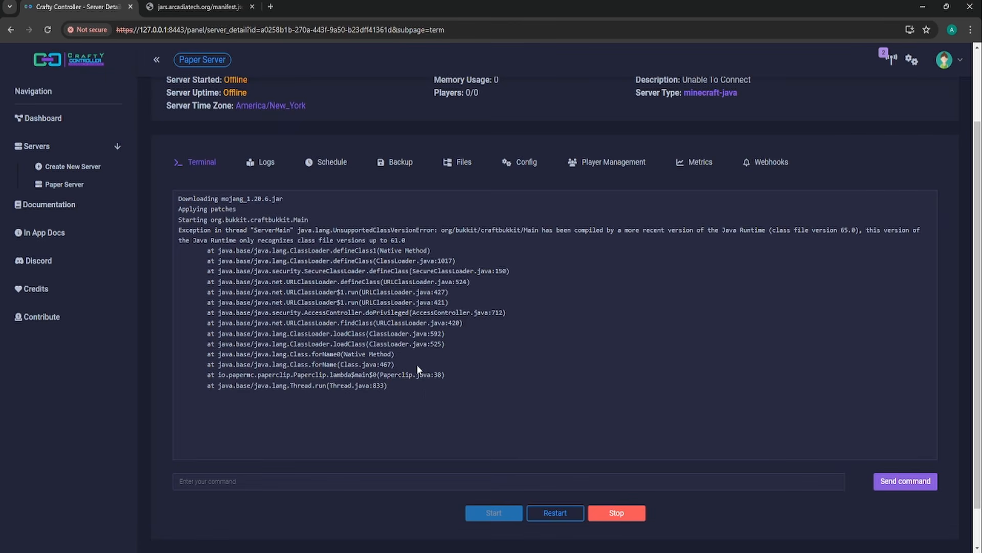
{"action": "mouse_move", "coordinate": [426, 386]}
{"action": "left_mouse_down"}
{"action": "mouse_move", "coordinate": [384, 382]}
{"action": "mouse_move", "coordinate": [205, 253]}
{"action": "mouse_move", "coordinate": [171, 227]}
{"action": "mouse_move", "coordinate": [174, 201]}
{"action": "left_mouse_up"}
{"action": "left_click", "coordinate": [432, 294]}
Override the server's Java version with C:\Program Files\Zulu\zulu-21\ and save the configuration
{"action": "left_click", "coordinate": [526, 165]}
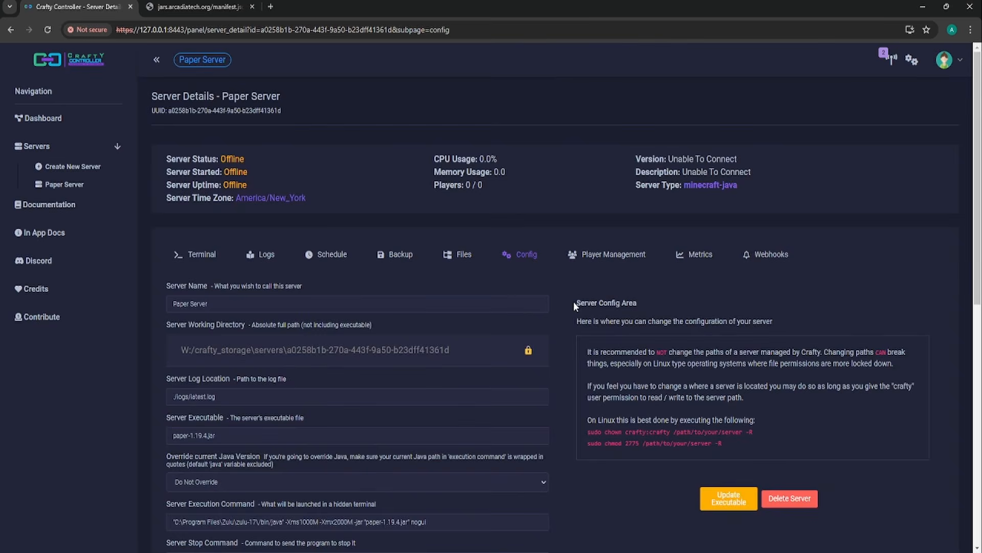
{"action": "scroll", "coordinate": [588, 301], "scroll_direction": "down", "scroll_amount": 4}
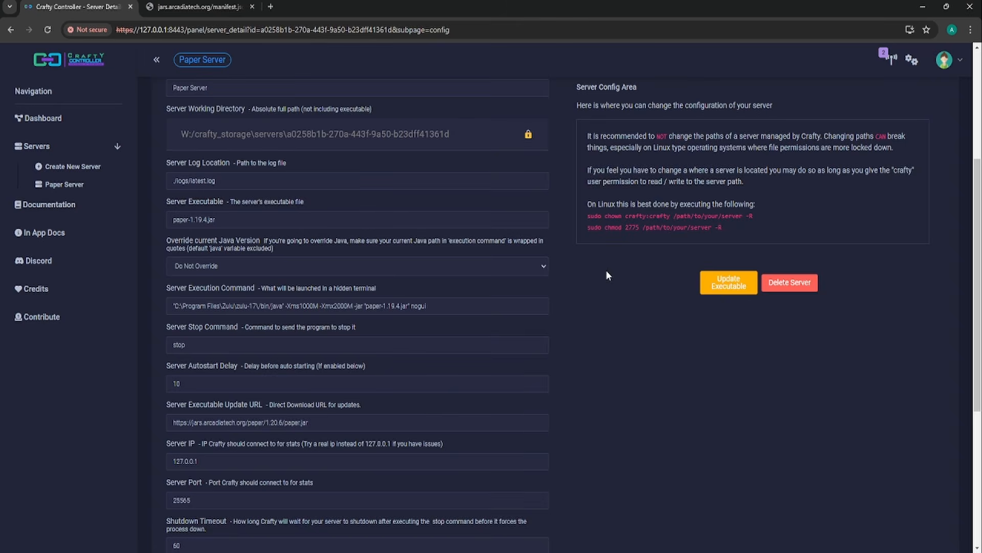
{"action": "left_click", "coordinate": [372, 274]}
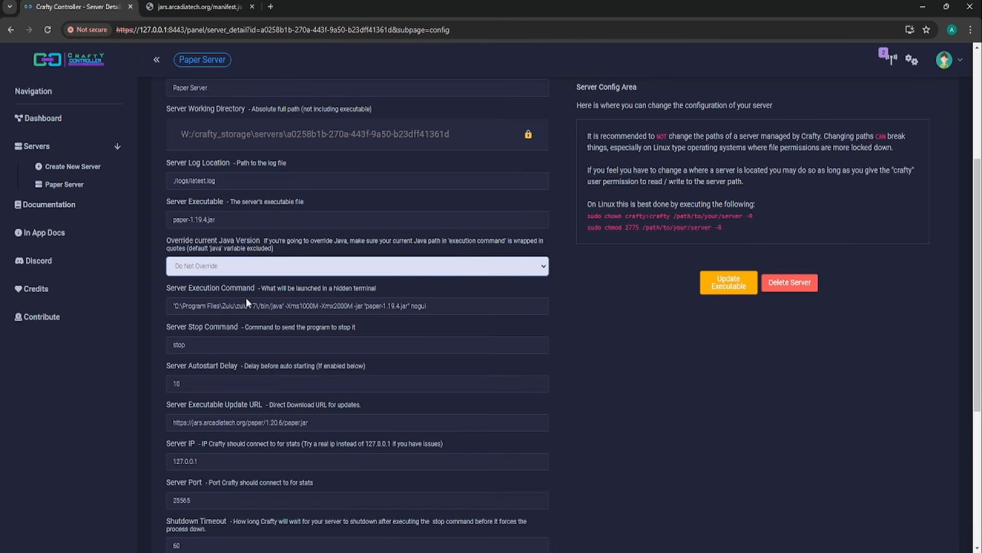
{"action": "key", "text": "Down"}
{"action": "left_click", "coordinate": [639, 307]}
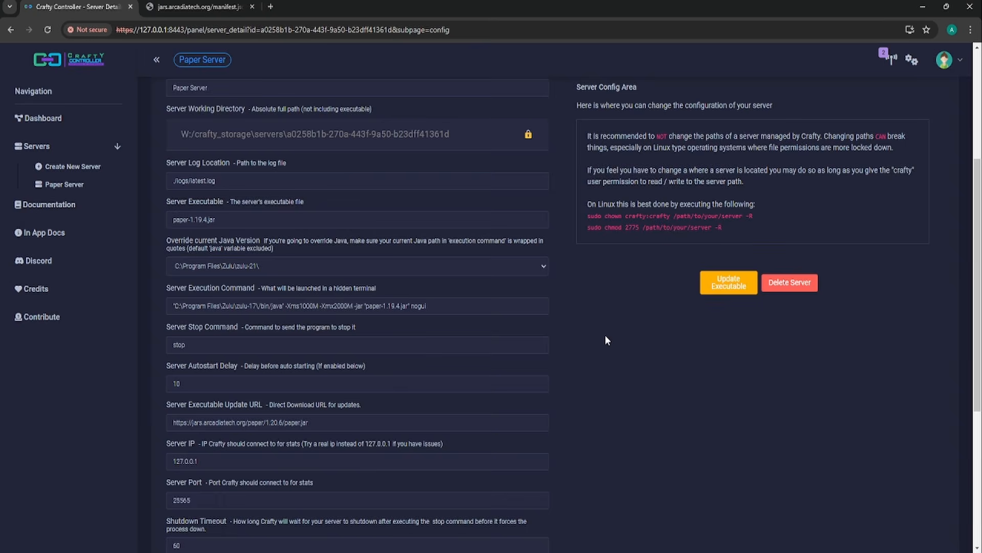
{"action": "scroll", "coordinate": [606, 335], "scroll_direction": "down", "scroll_amount": 5}
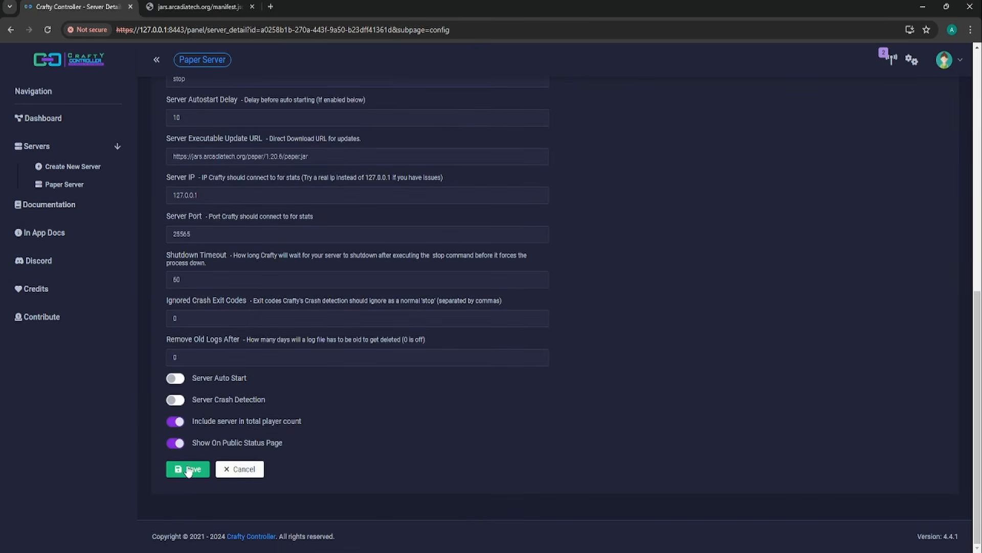
{"action": "left_click", "coordinate": [188, 470]}
Check the Java path used in the saved Server Execution Command
{"action": "scroll", "coordinate": [618, 360], "scroll_direction": "up", "scroll_amount": 6}
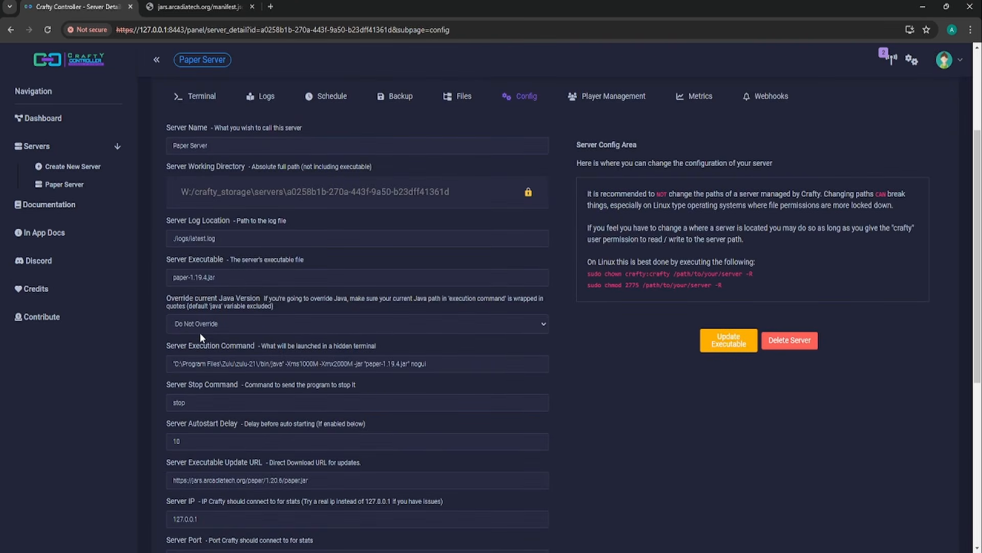
{"action": "left_click", "coordinate": [255, 364]}
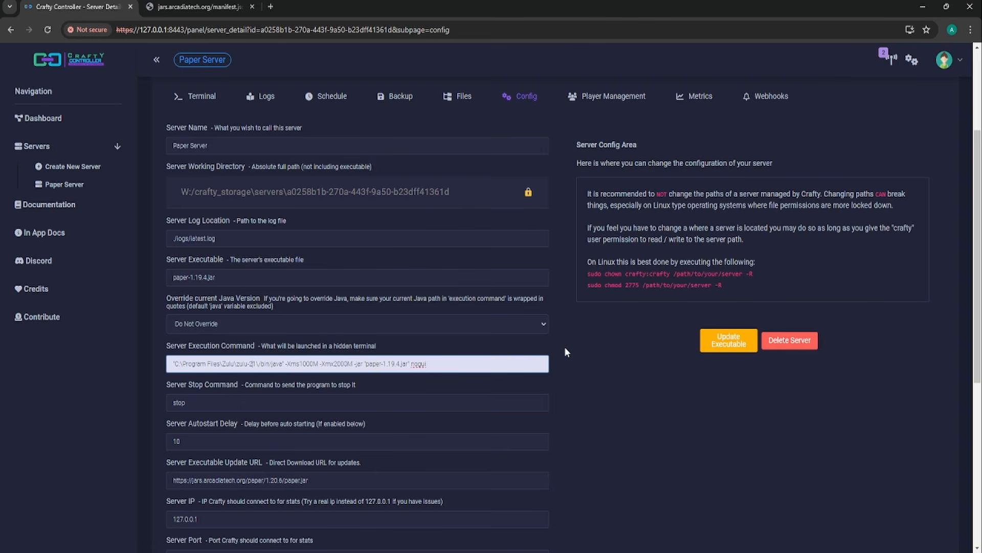
{"action": "scroll", "coordinate": [571, 334], "scroll_direction": "down", "scroll_amount": 6}
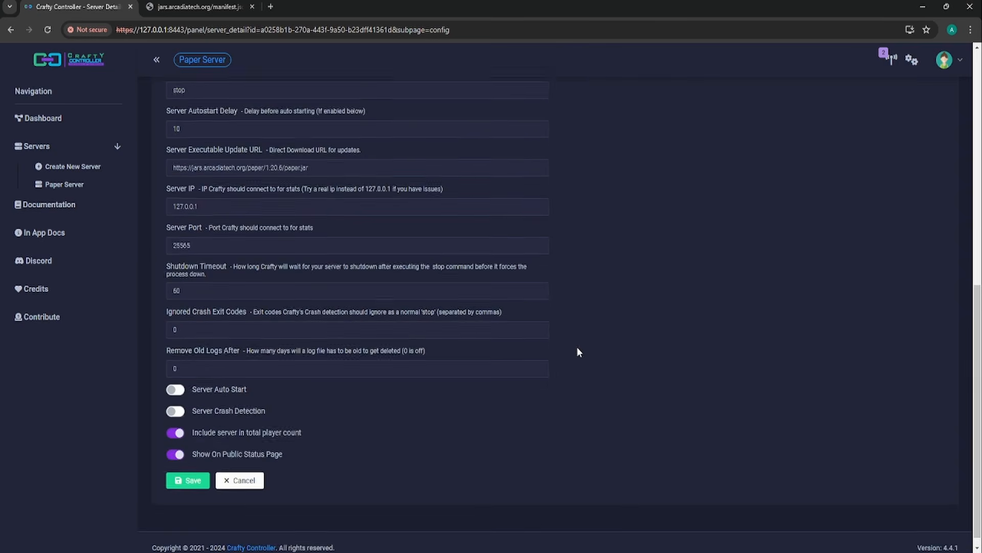
{"action": "scroll", "coordinate": [576, 346], "scroll_direction": "up", "scroll_amount": 8}
Start the Paper Server from its terminal and check the Minecraft version in the startup log
{"action": "left_click", "coordinate": [189, 260]}
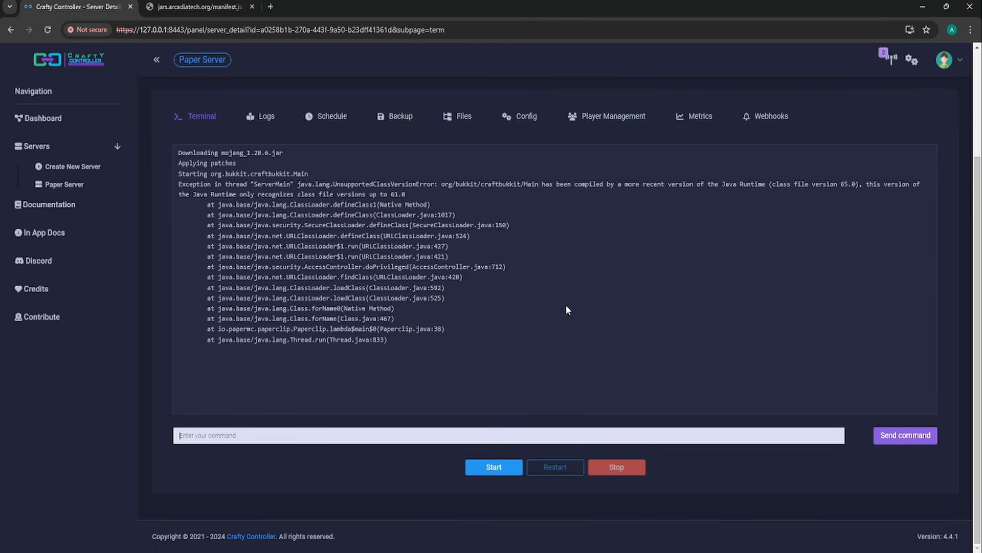
{"action": "left_click", "coordinate": [486, 466]}
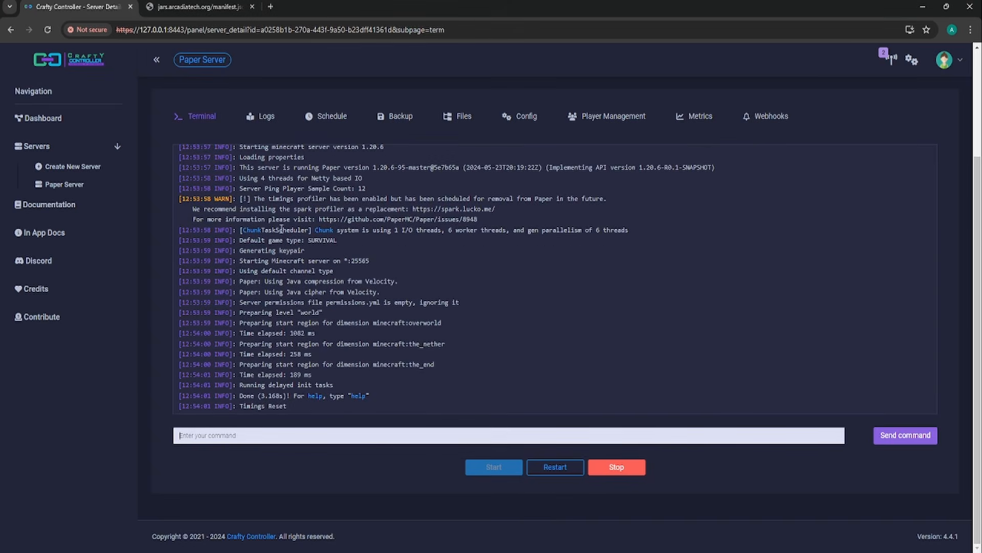
{"action": "scroll", "coordinate": [340, 204], "scroll_direction": "up", "scroll_amount": 2}
{"action": "left_click_drag", "start_coordinate": [398, 215], "coordinate": [238, 216]}
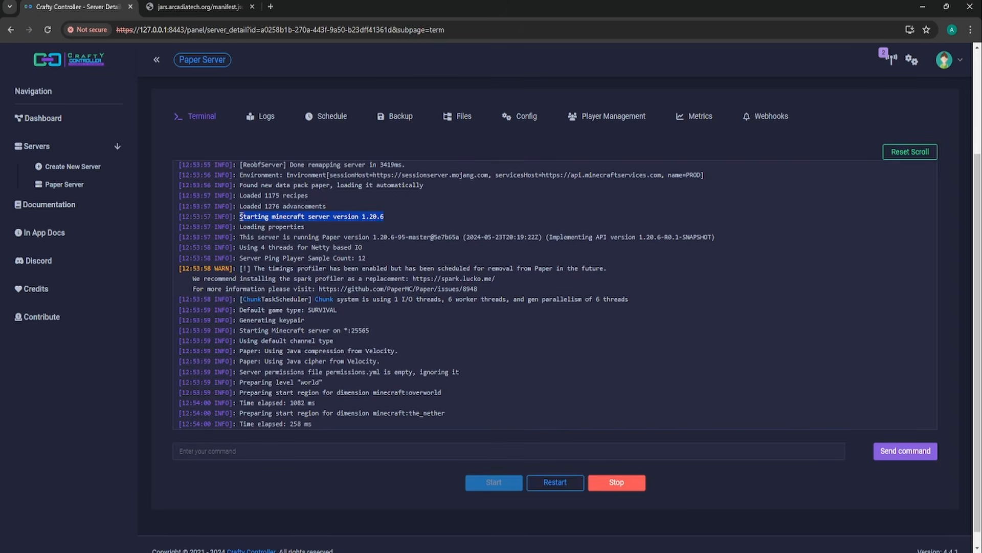
Review the Server Executable Update URL in the Paper Server's configuration
{"action": "left_click", "coordinate": [441, 223]}
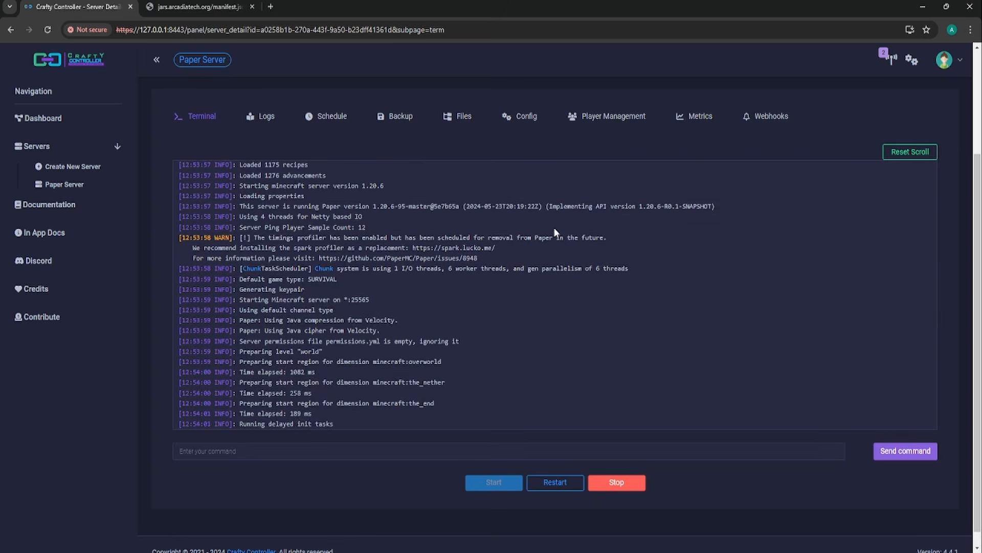
{"action": "left_click", "coordinate": [522, 115]}
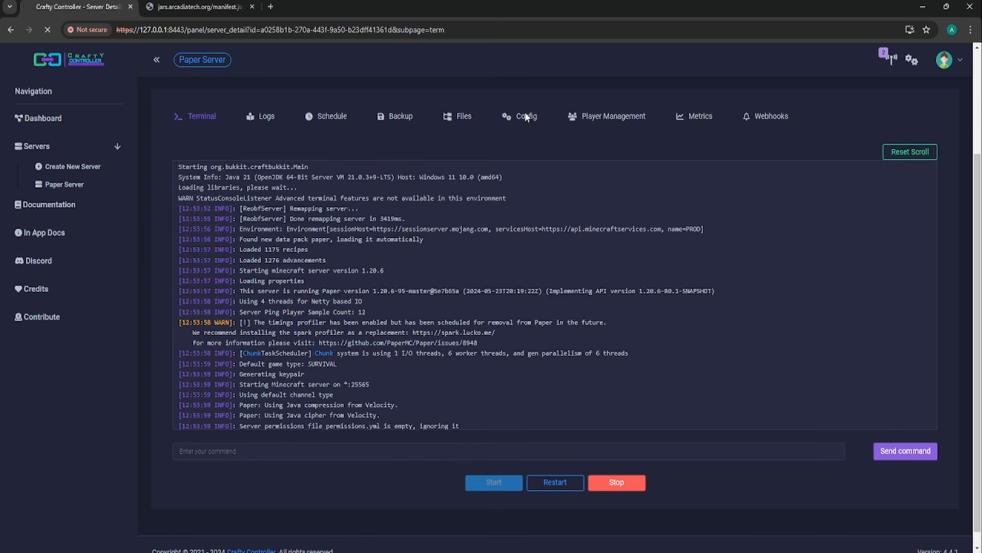
{"action": "scroll", "coordinate": [563, 179], "scroll_direction": "down", "scroll_amount": 4}
{"action": "scroll", "coordinate": [563, 246], "scroll_direction": "down", "scroll_amount": 1}
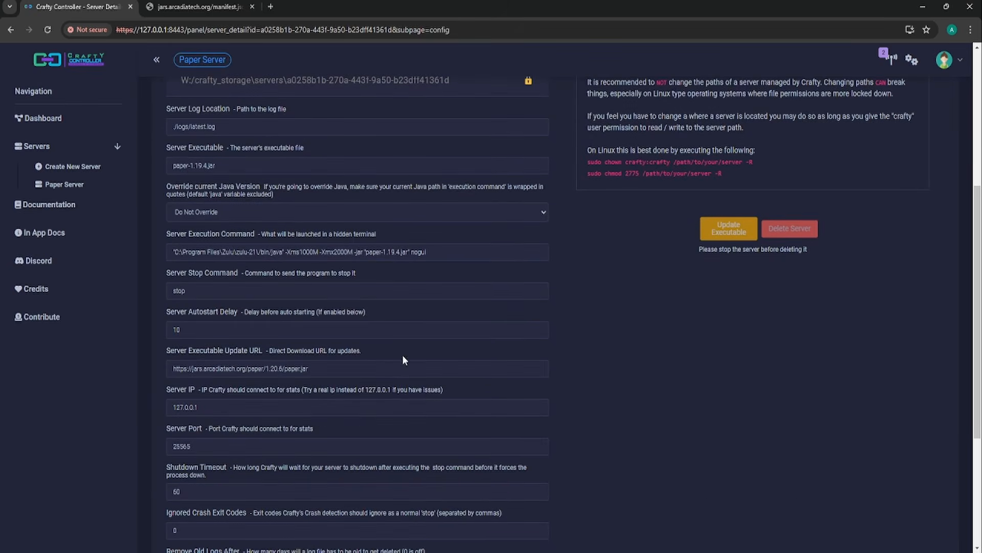
{"action": "left_click_drag", "start_coordinate": [373, 368], "coordinate": [162, 374]}
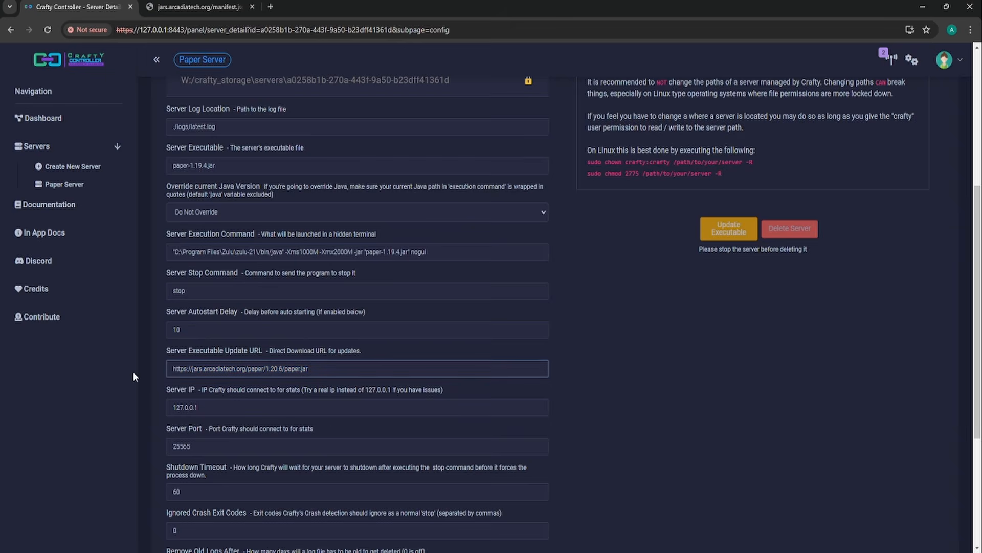
Check the address of the jar manifest page that supplies the update URLs, and return to the server configuration
{"action": "left_click", "coordinate": [186, 11]}
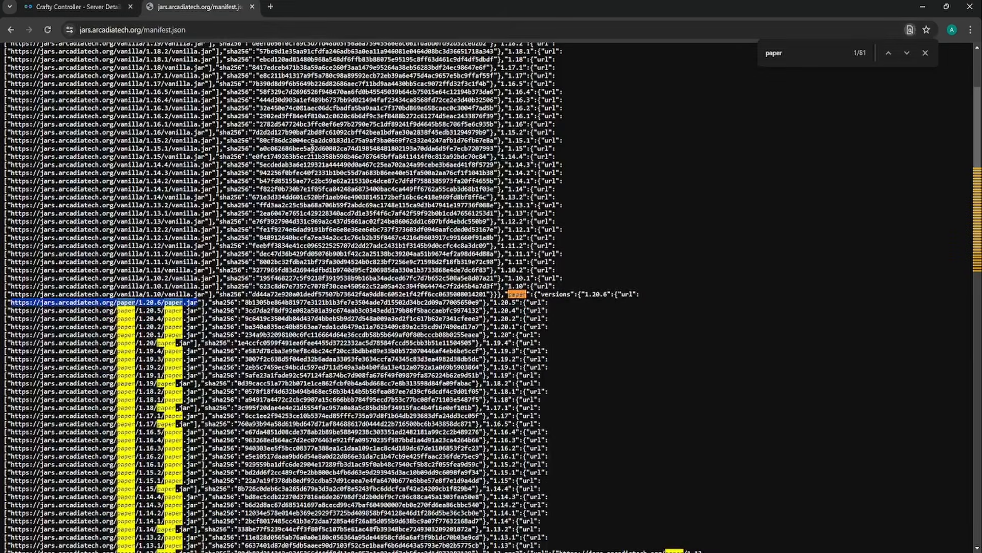
{"action": "left_click", "coordinate": [108, 31]}
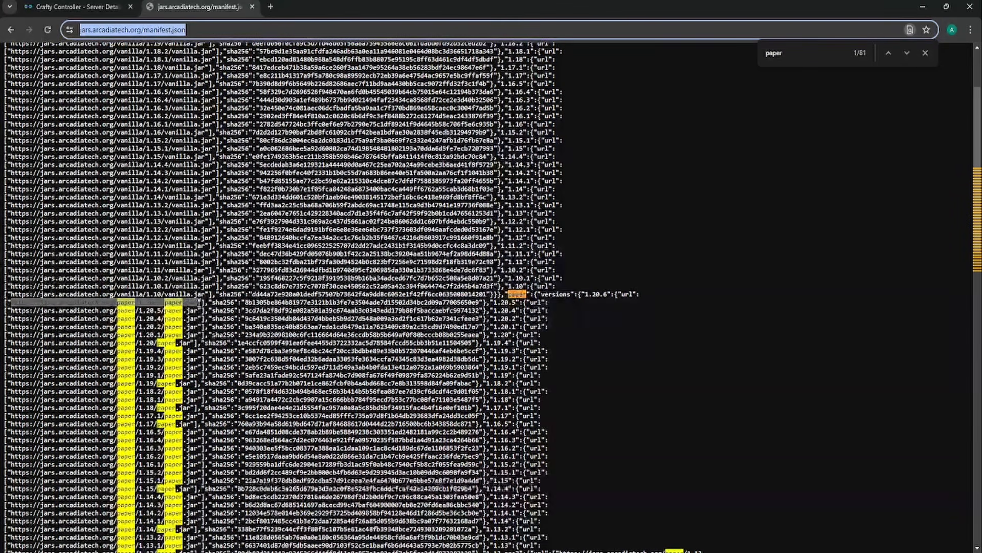
{"action": "left_click", "coordinate": [65, 8]}
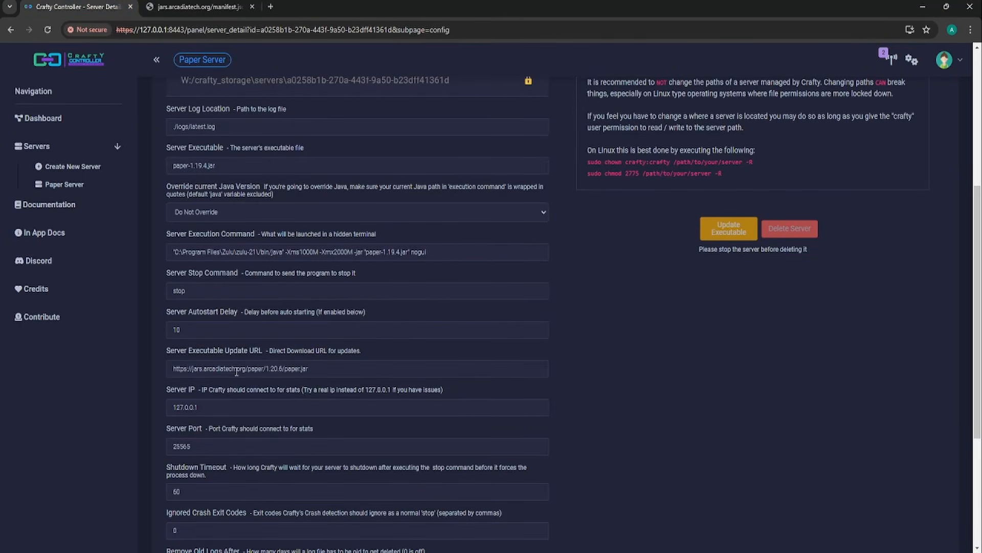
Review the Paper Server's remaining configuration options, the executable update option and the server details summary
{"action": "scroll", "coordinate": [158, 343], "scroll_direction": "down", "scroll_amount": 4}
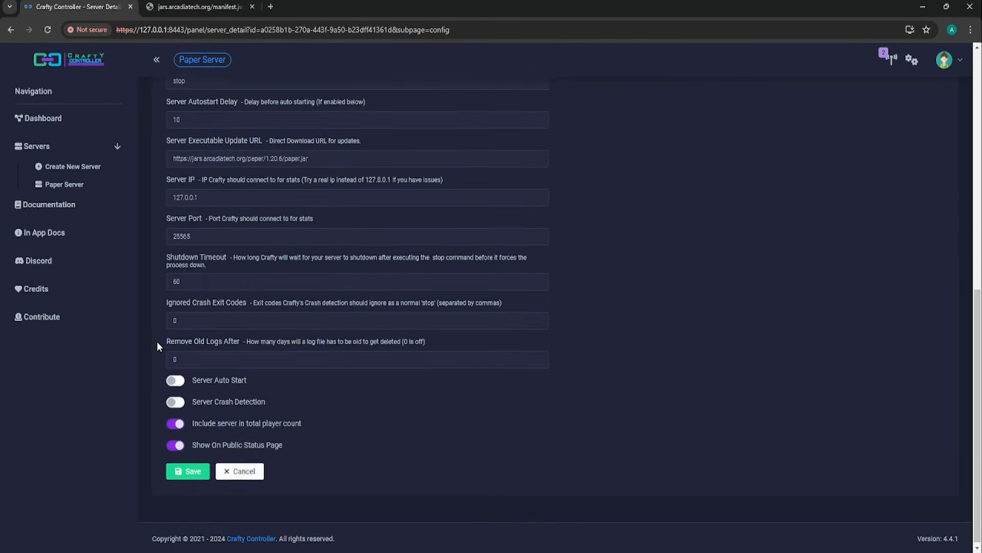
{"action": "scroll", "coordinate": [637, 333], "scroll_direction": "up", "scroll_amount": 6}
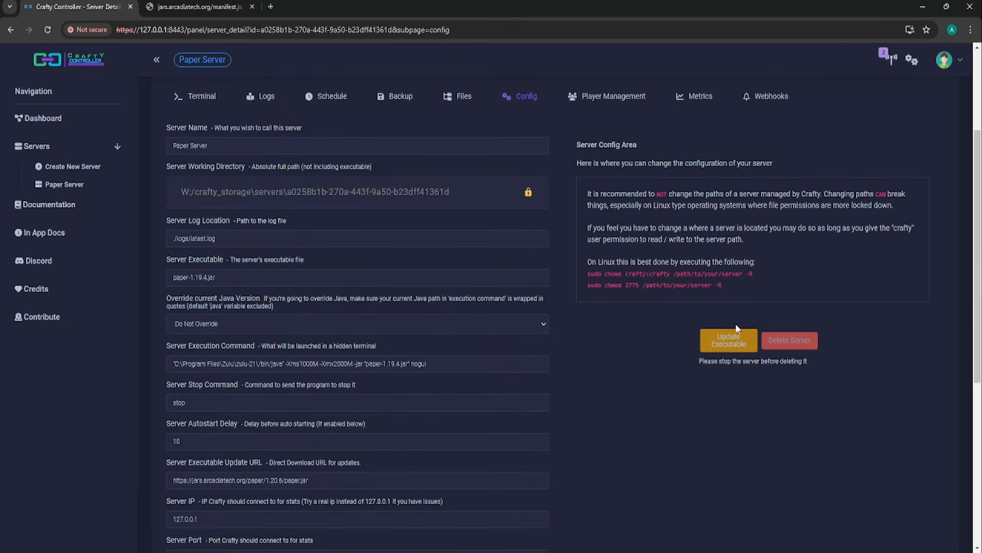
{"action": "scroll", "coordinate": [686, 348], "scroll_direction": "up", "scroll_amount": 3}
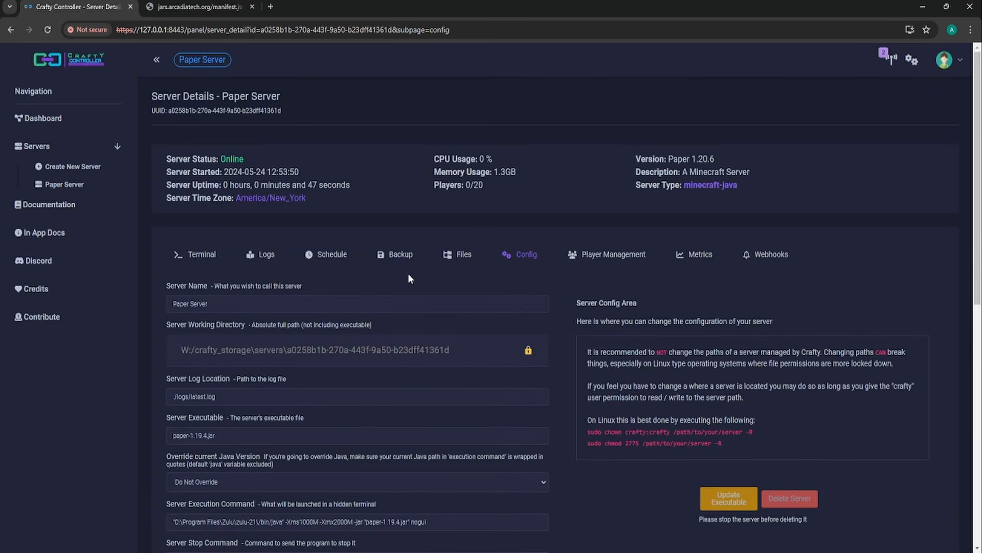
Check the Minecraft version reported in the startup log of the Paper Server's terminal
{"action": "left_click", "coordinate": [195, 259]}
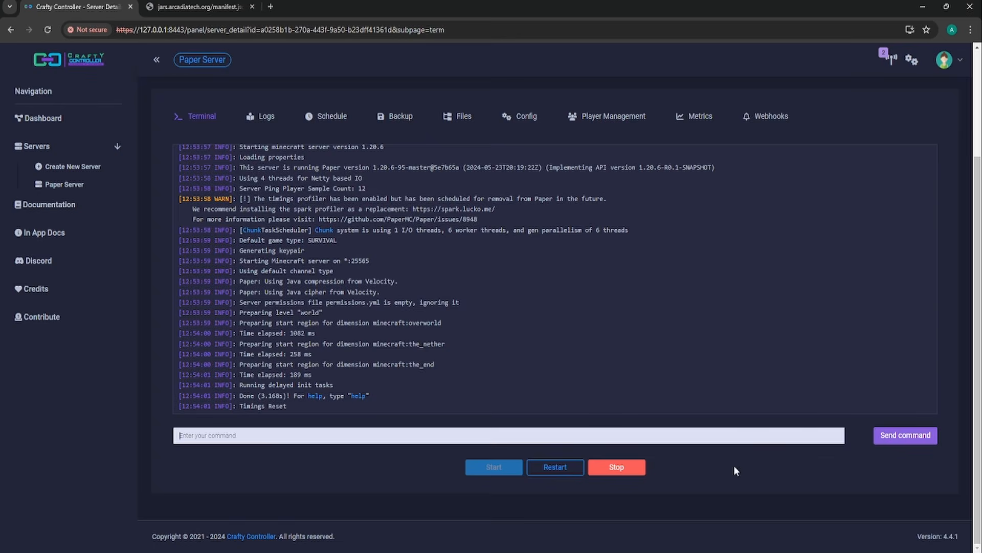
{"action": "scroll", "coordinate": [315, 284], "scroll_direction": "up", "scroll_amount": 3}
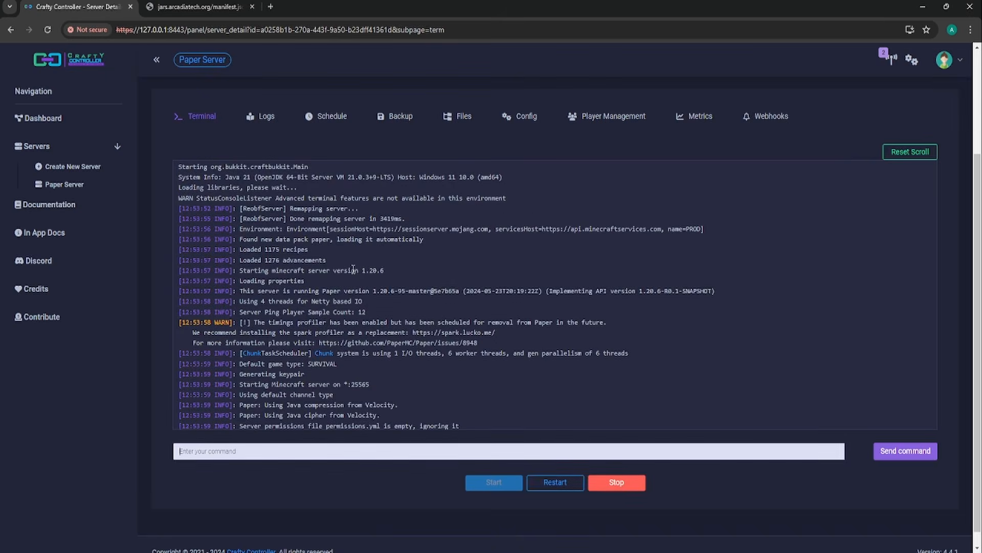
{"action": "left_click_drag", "start_coordinate": [362, 271], "coordinate": [387, 270]}
{"action": "left_click", "coordinate": [422, 272]}
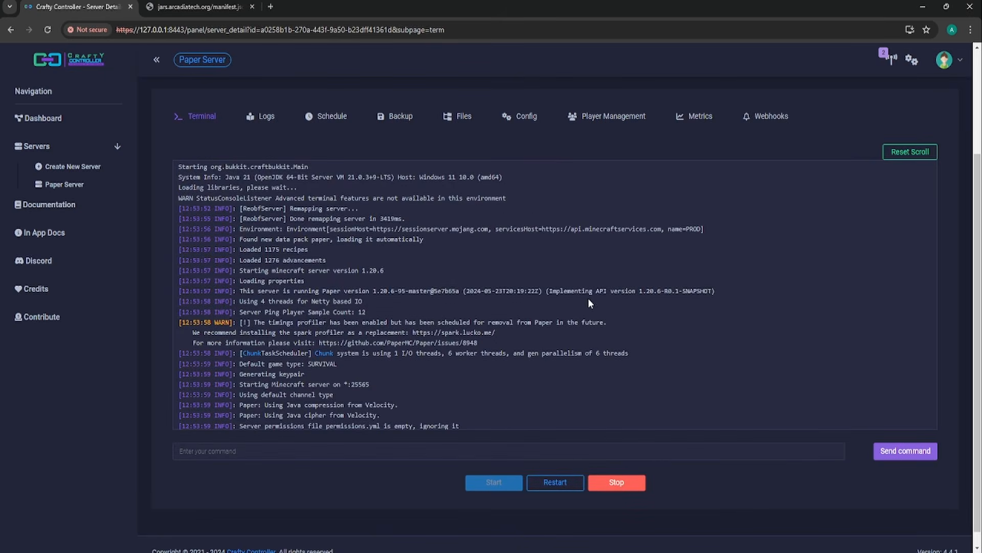